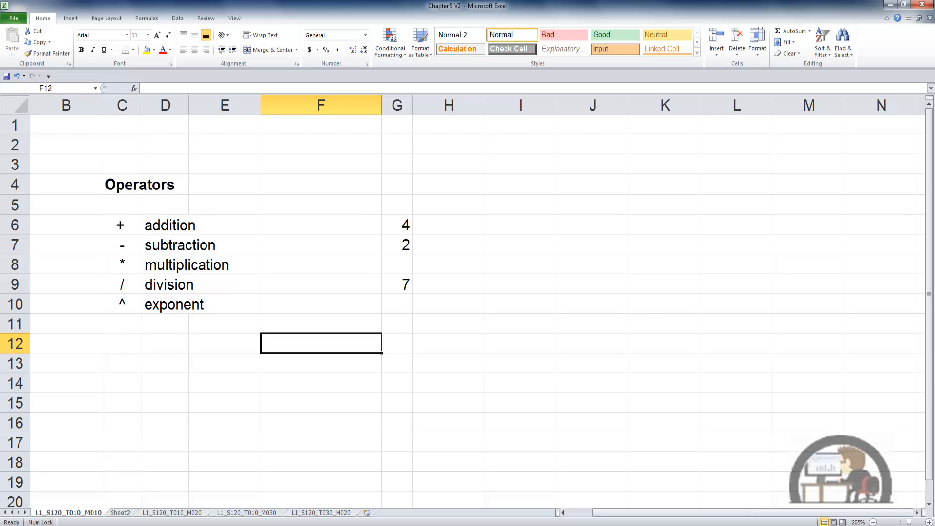
Step: Enter the formula =g6+g7 in cell F12 to add the values in G6 and G7
text(=)
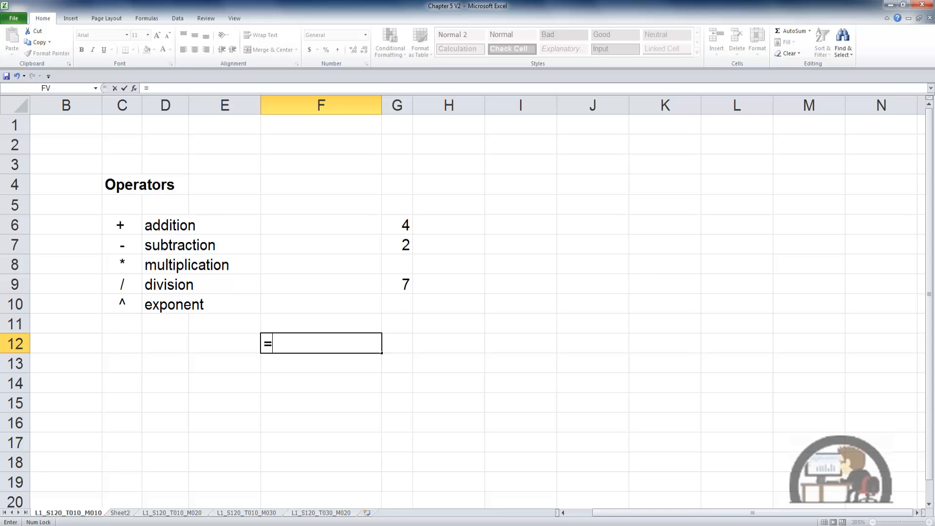
text(g6+)
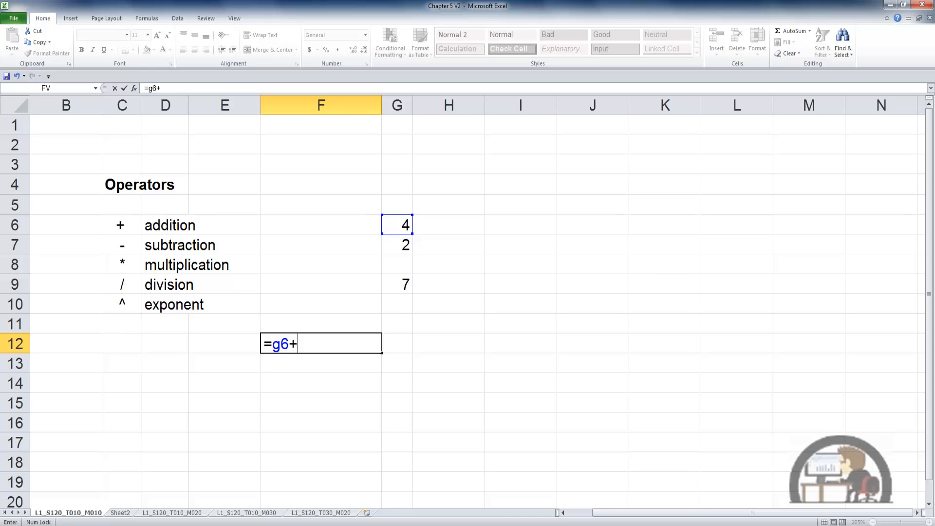
text(g)
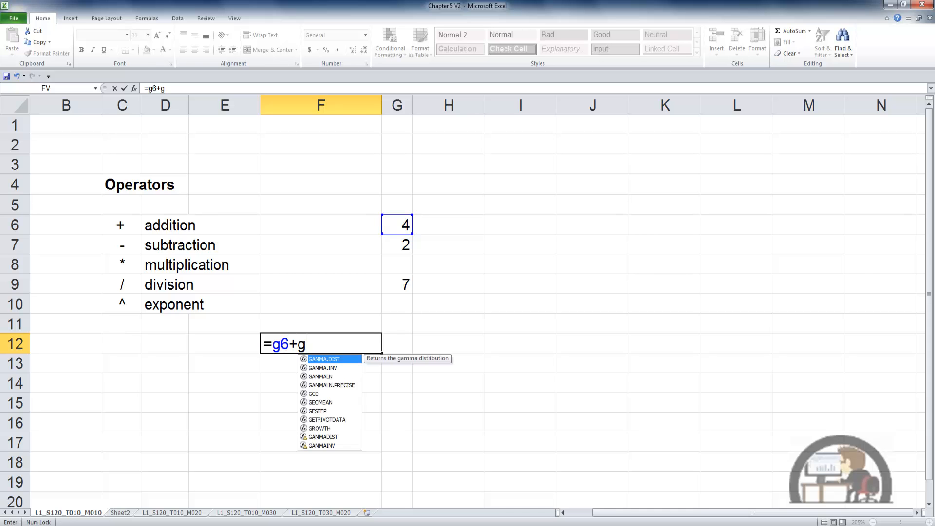
text(7)
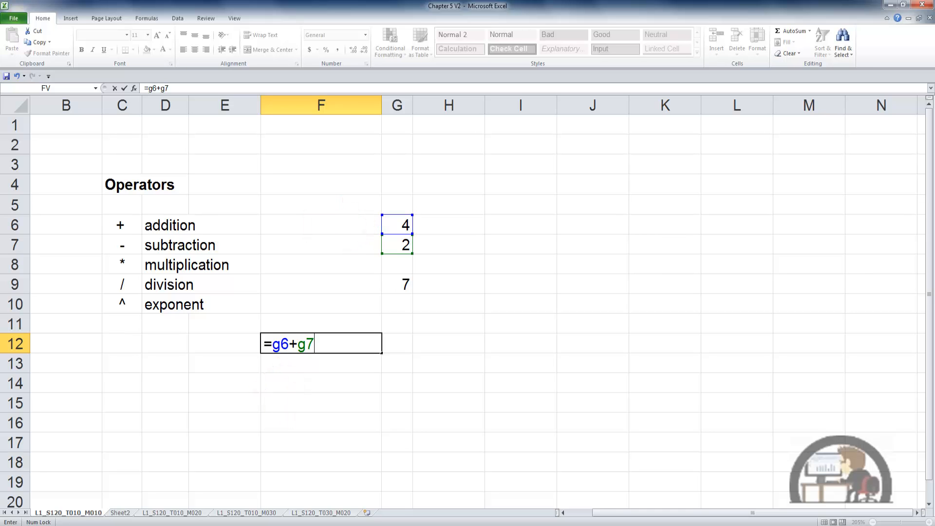
key(ctrl+Return)
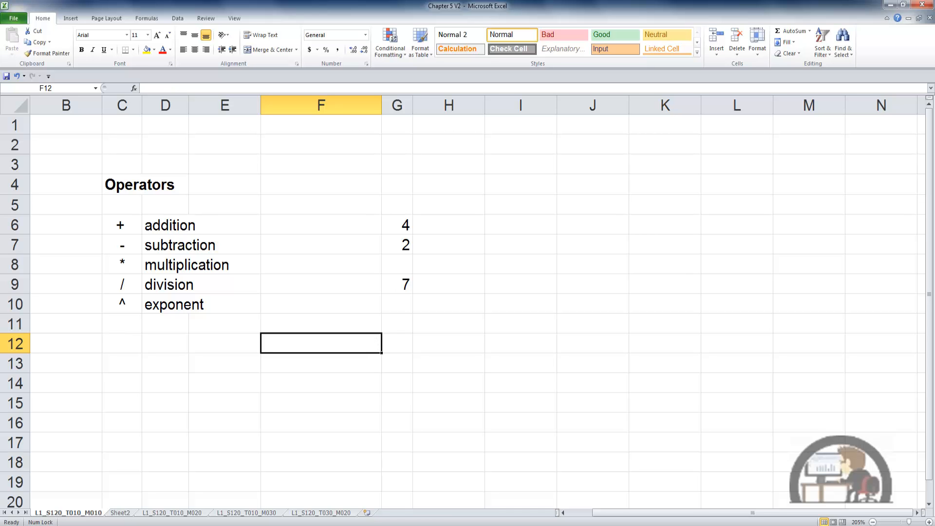
Step: Enter the addition in cell F12 as +g6+g7, without a leading equals sign, and inspect the stored formula's cell references
click(165, 89)
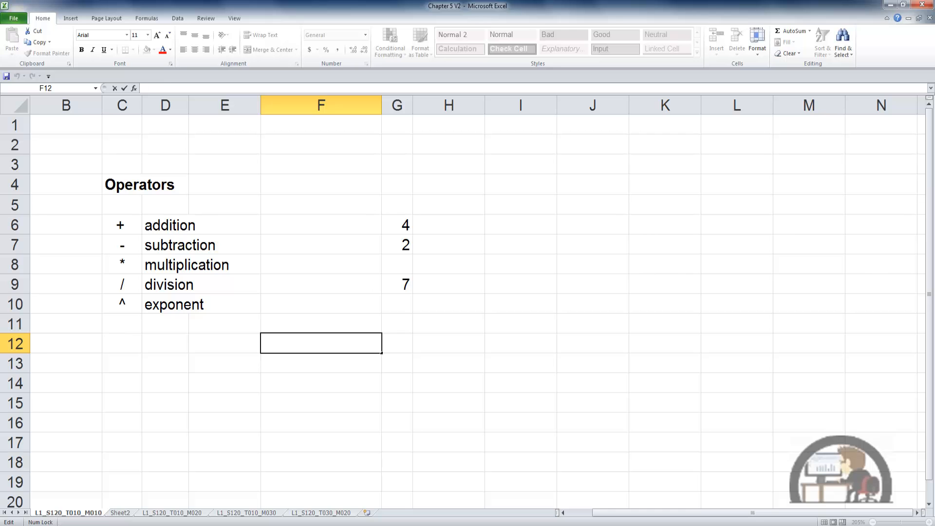
text(+)
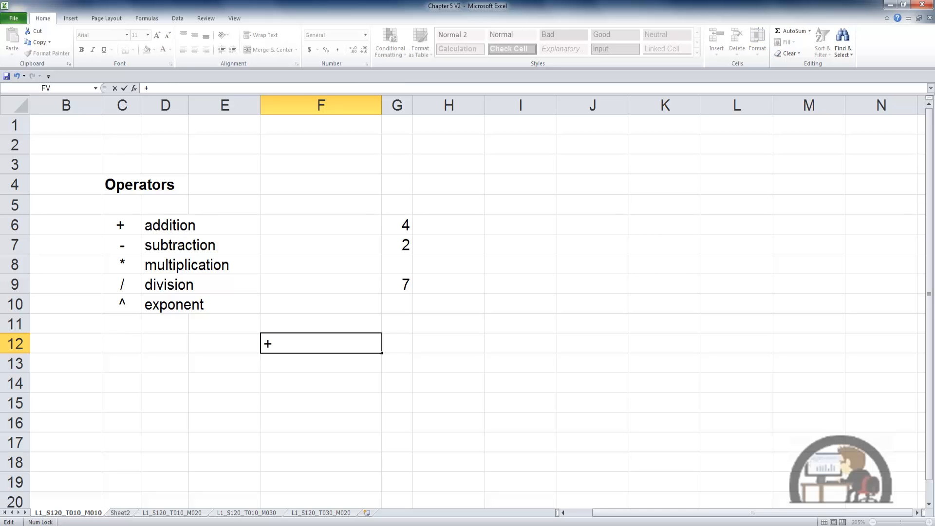
text(g6)
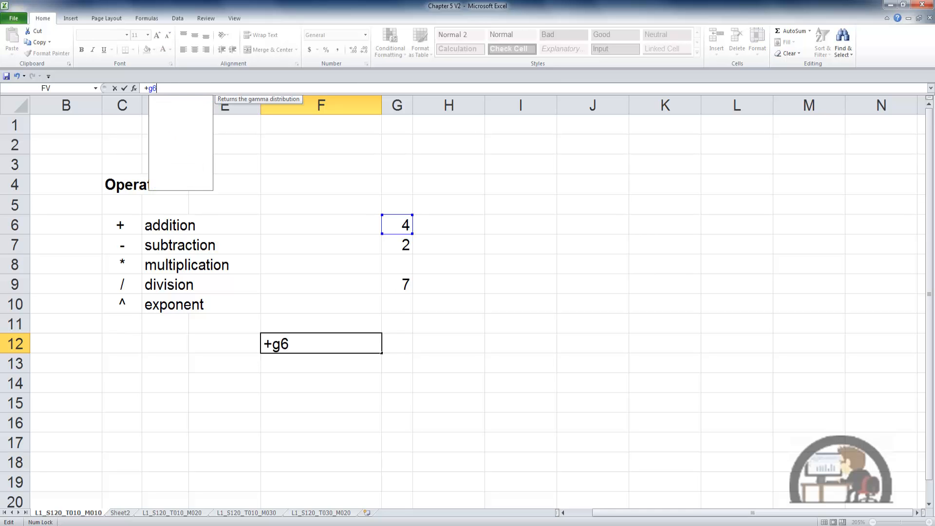
text(+)
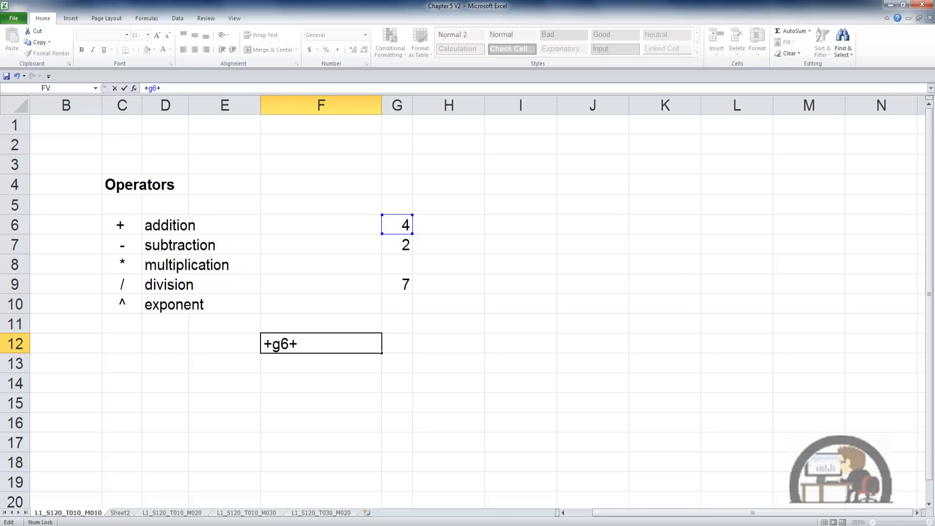
text(g7)
key(ctrl+Return)
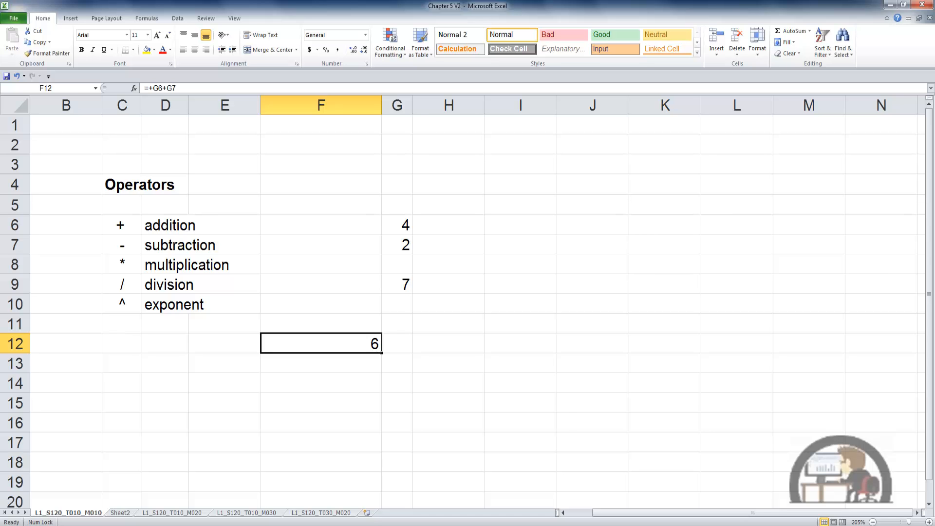
key(F2)
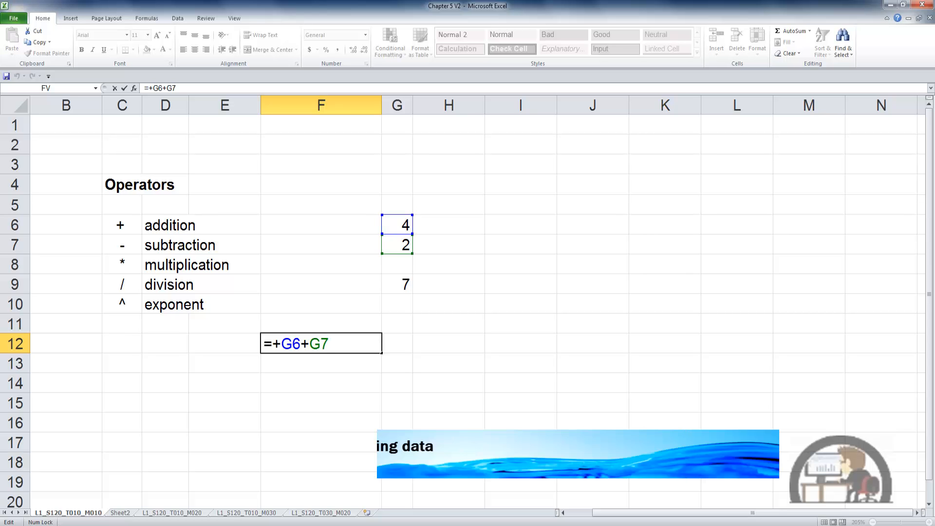
key(Escape)
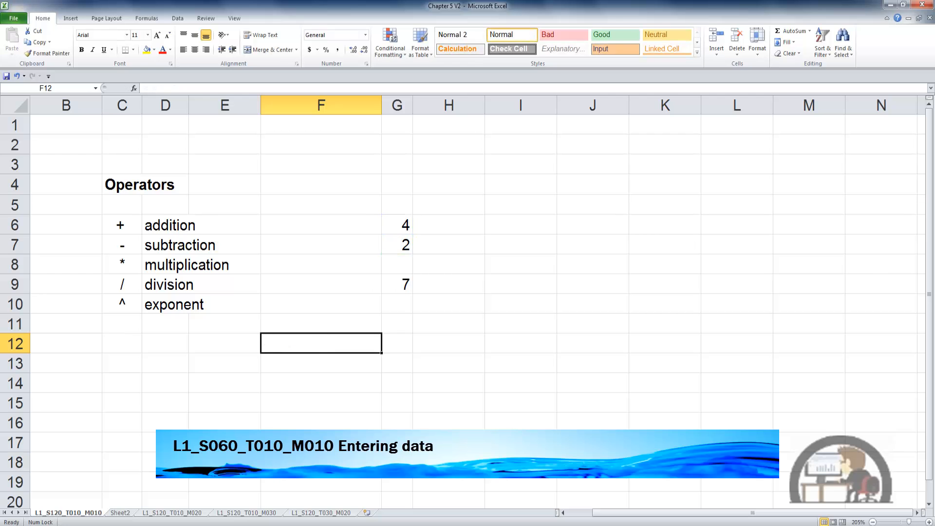
Step: Build the formula =G6+G7 in the emptied cell F12 by moving the reference marker from F12 to each referenced cell
text(=)
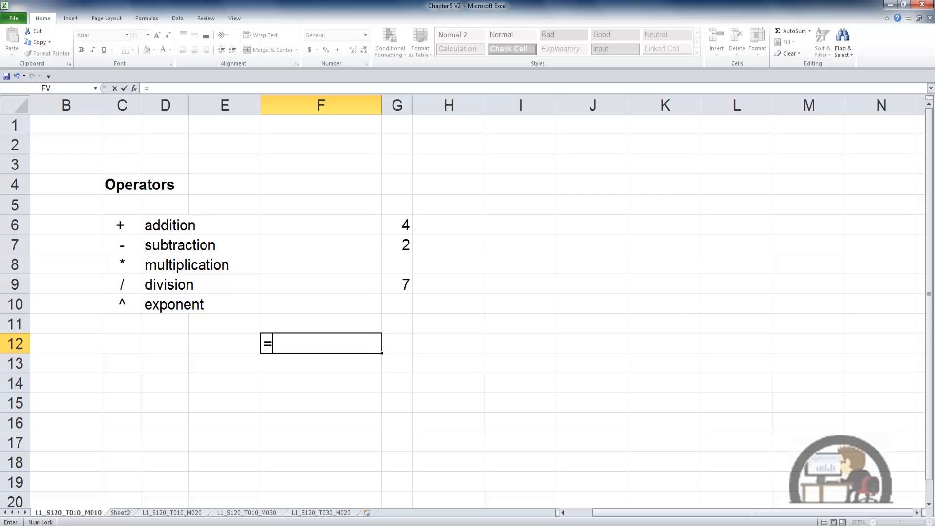
key(Up)
key(Up)
key(Up)
key(Up)
key(Up)
key(Up)
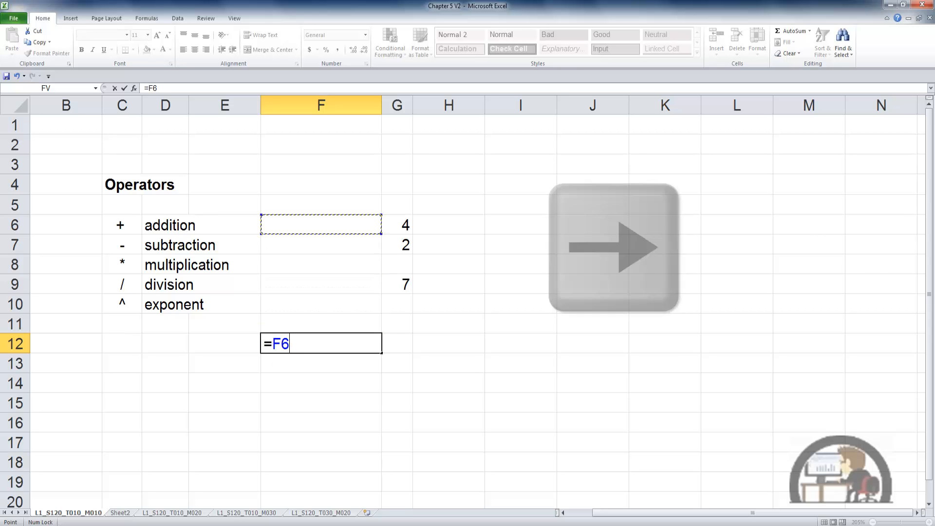
key(Right)
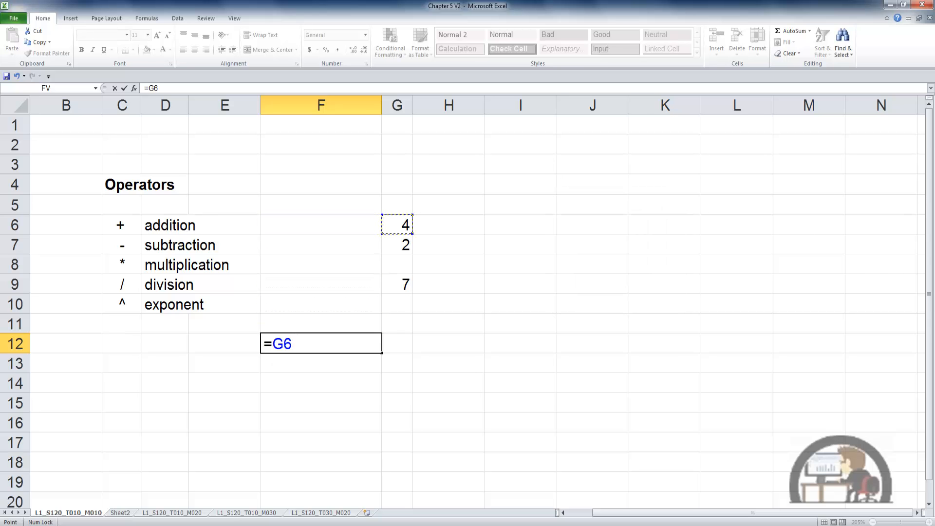
text(+)
key(Up)
key(Up)
key(Up)
key(Up)
key(Up)
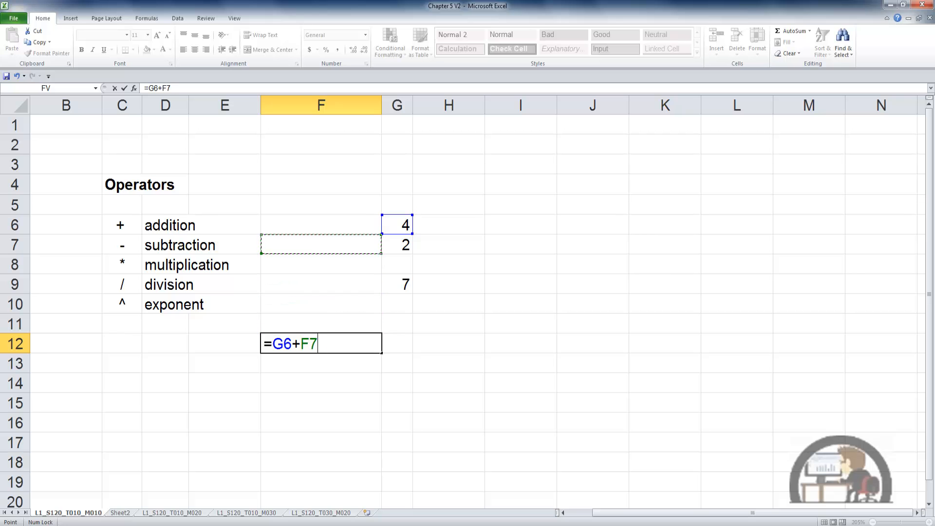
key(Right)
key(ctrl+Return)
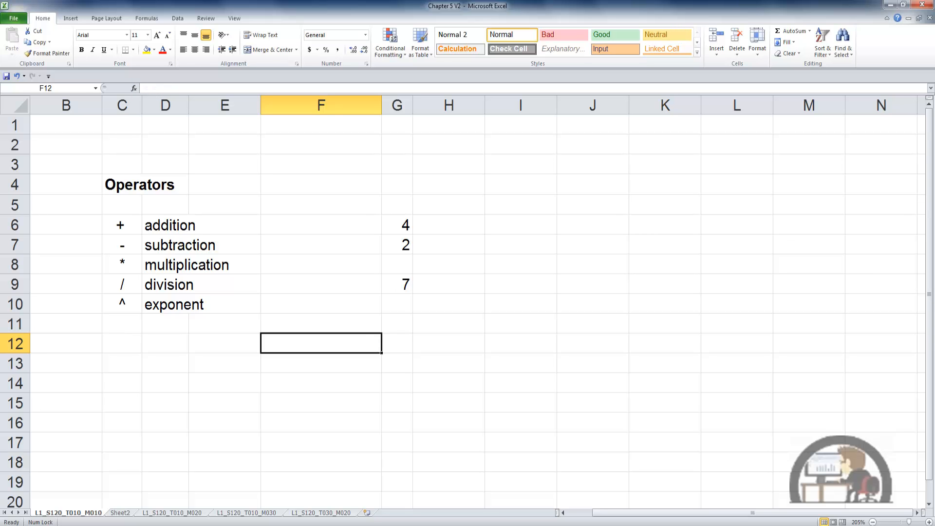
Step: Enter a formula in F12 that adds G6 and G7, picking both cells directly on the sheet
text(=)
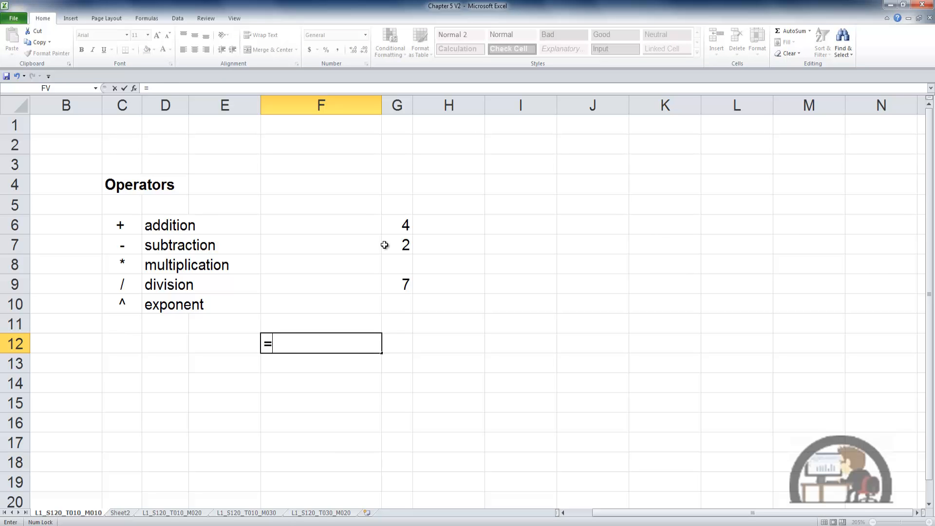
click(405, 224)
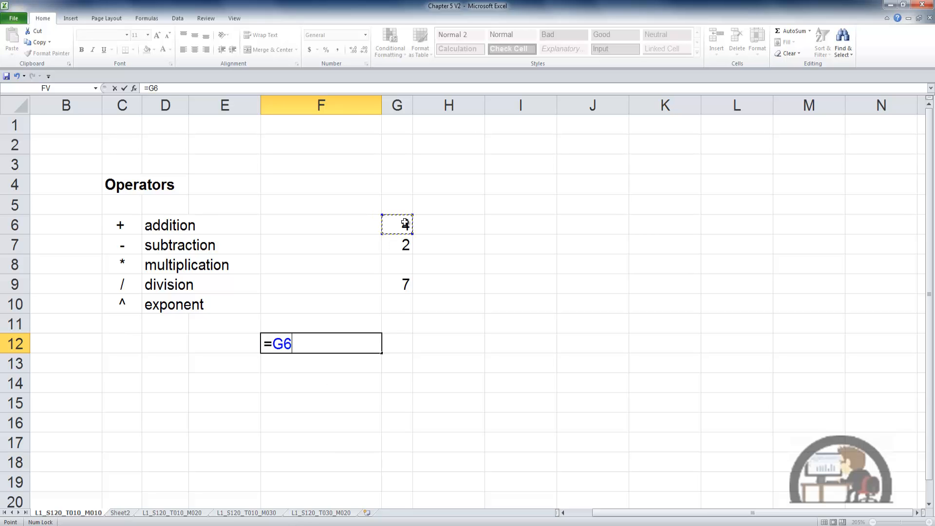
text(+)
click(406, 246)
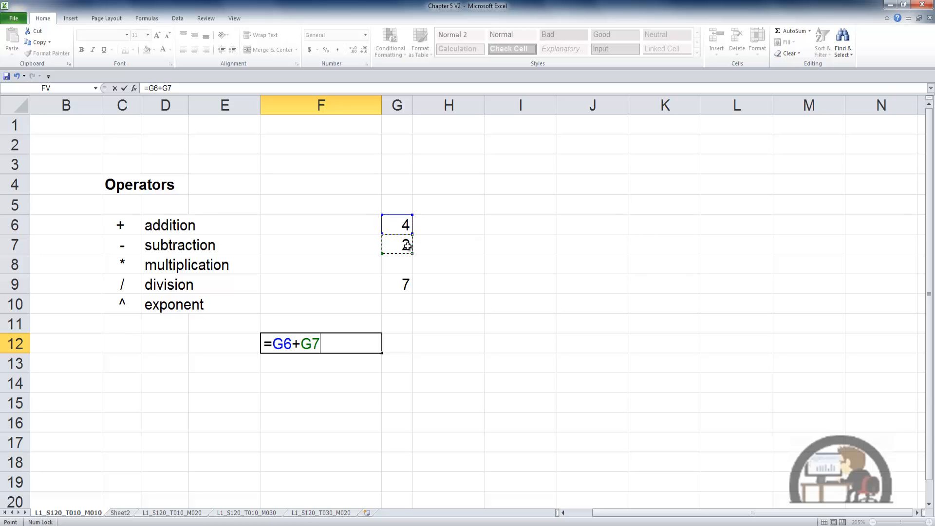
key(ctrl+Return)
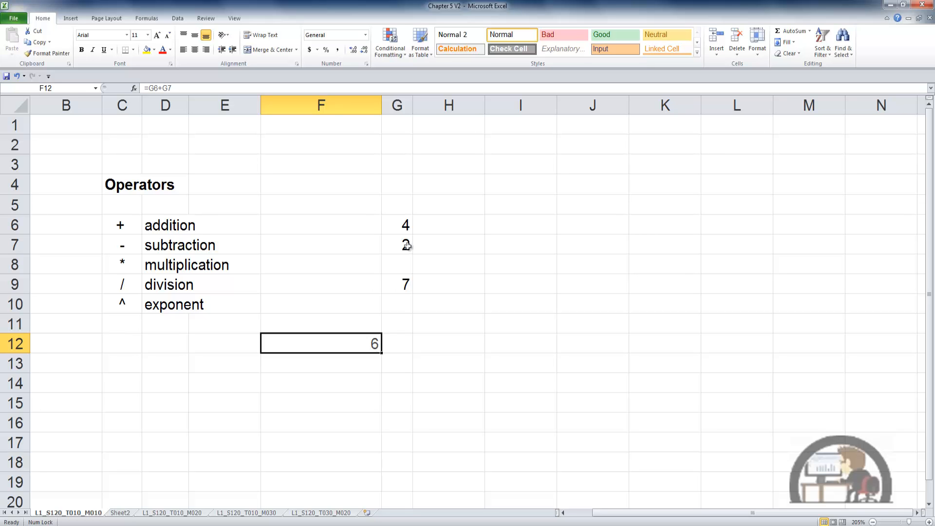
Step: Replace the content of F12 with the formula =G6+G7+Sheet2!C5, picking C5 on Sheet2 as the third reference
key(Delete)
text(=)
click(405, 225)
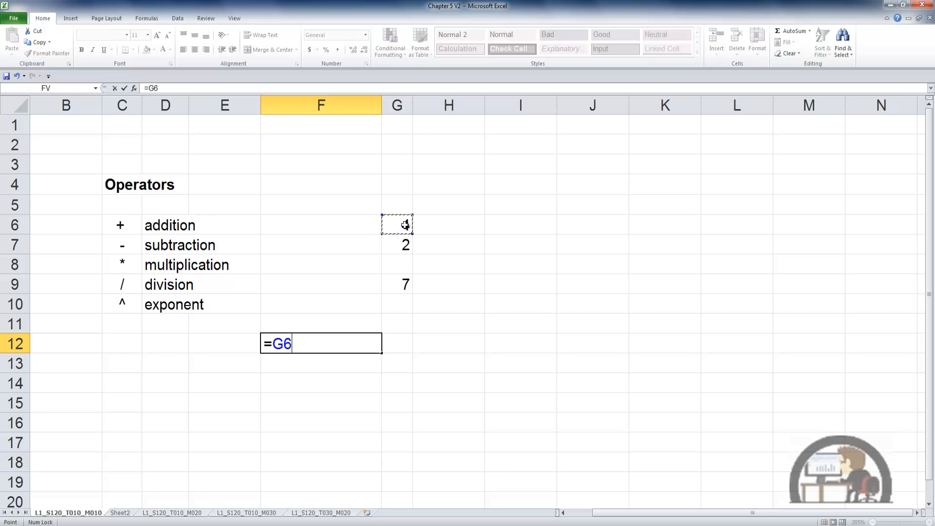
text(+)
click(407, 245)
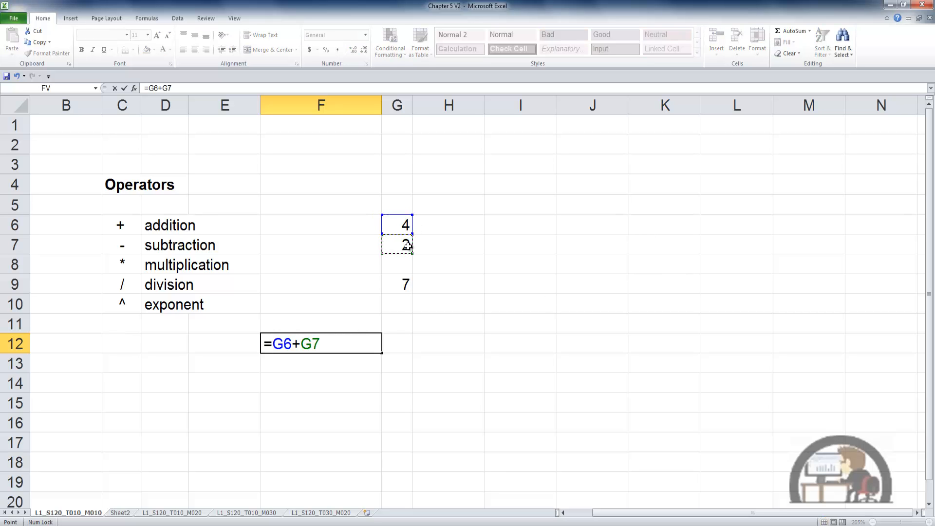
text(+)
click(128, 513)
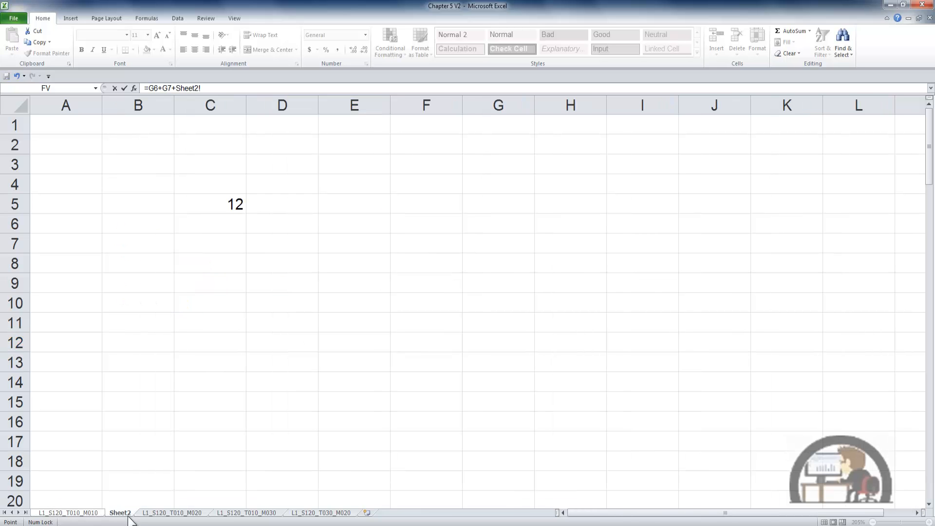
click(236, 204)
key(Return)
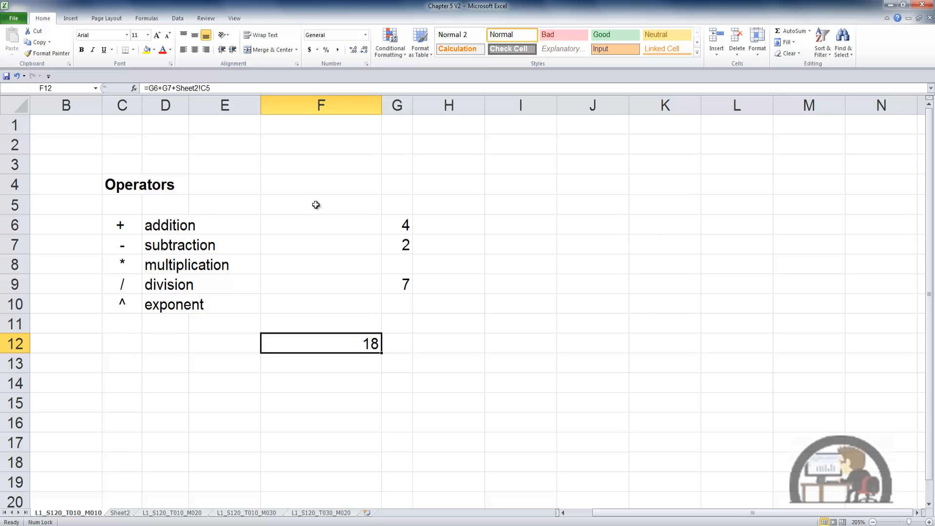
Step: Replace the content of F12 with =G6+G7+[Book1.xlsx]Sheet1!$C$4, picking C4 in the Book1 workbook as the external reference
key(Delete)
text(=)
click(404, 227)
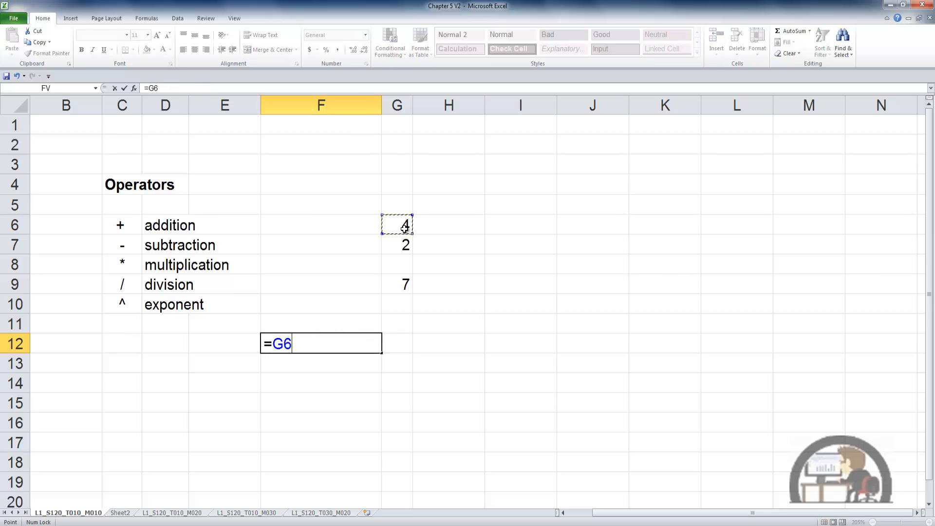
text(+)
click(402, 244)
text(+)
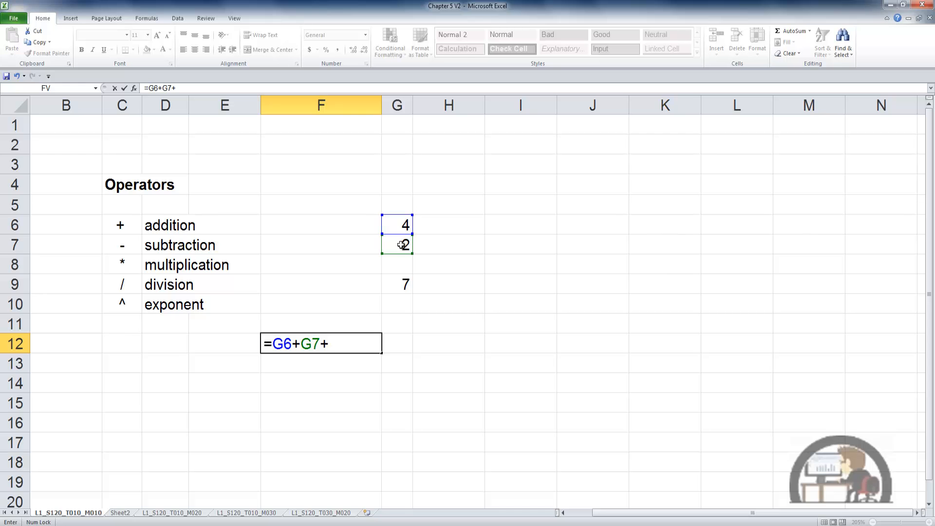
click(83, 525)
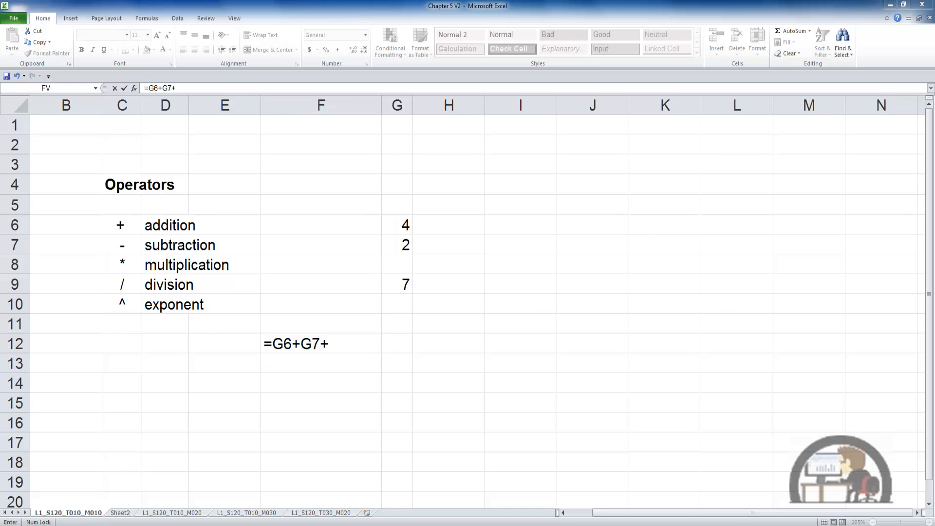
click(162, 498)
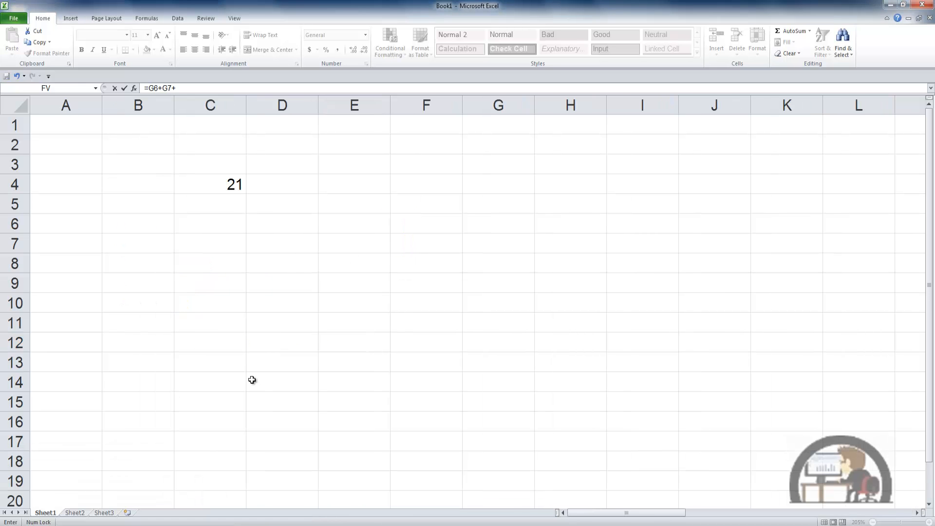
click(235, 185)
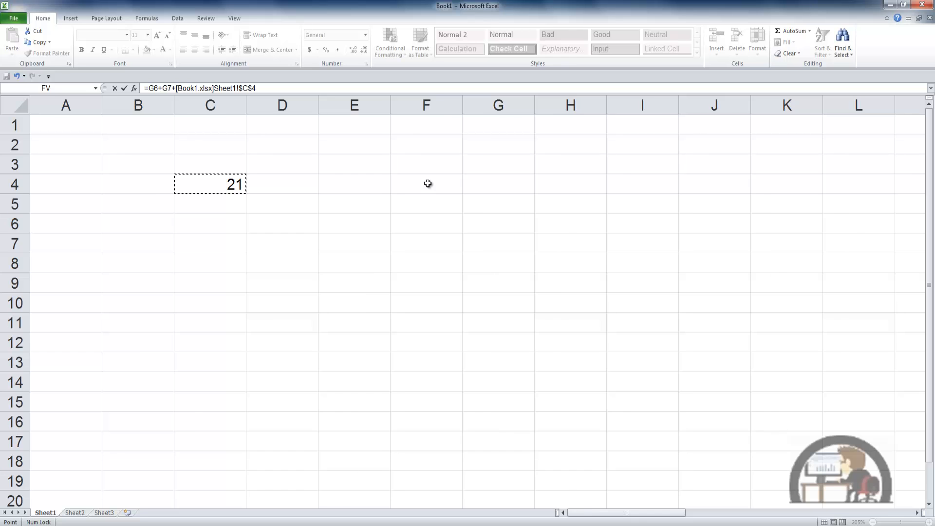
key(Return)
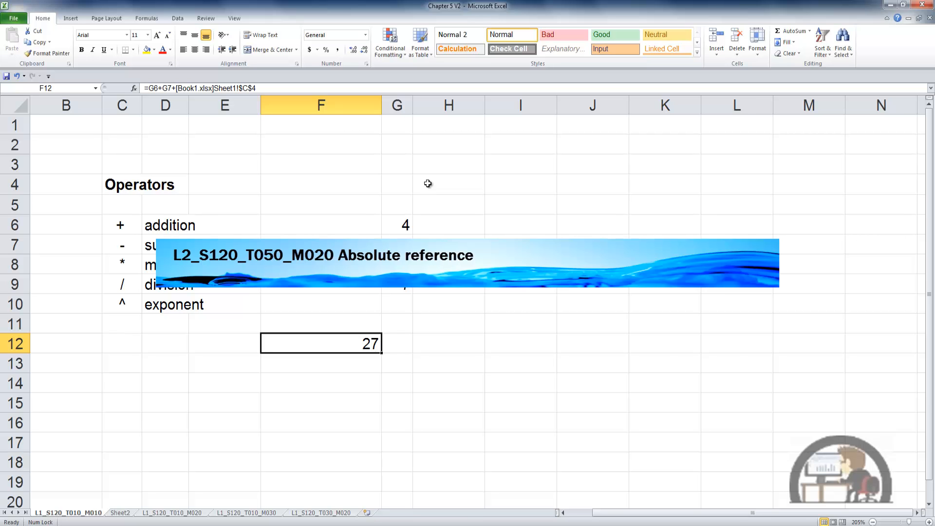
Step: Copy cell F12 with its formula
key(ctrl+c)
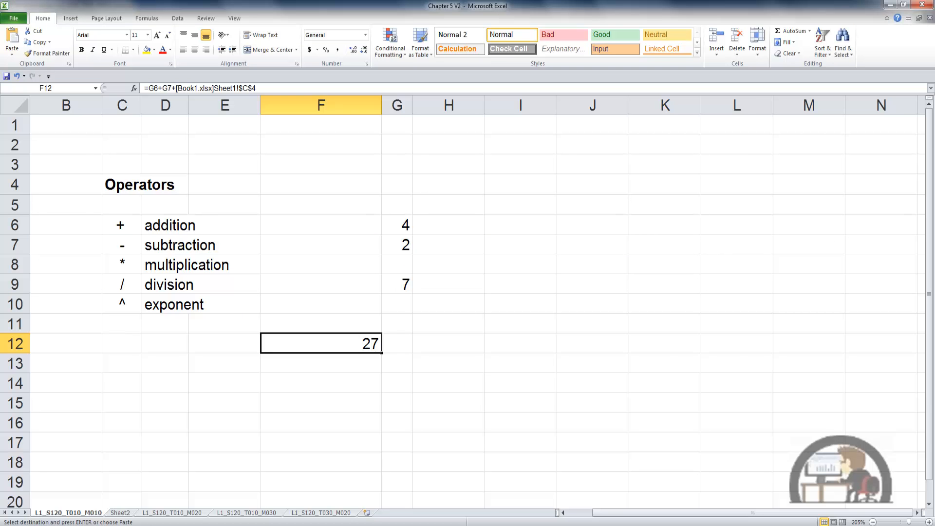